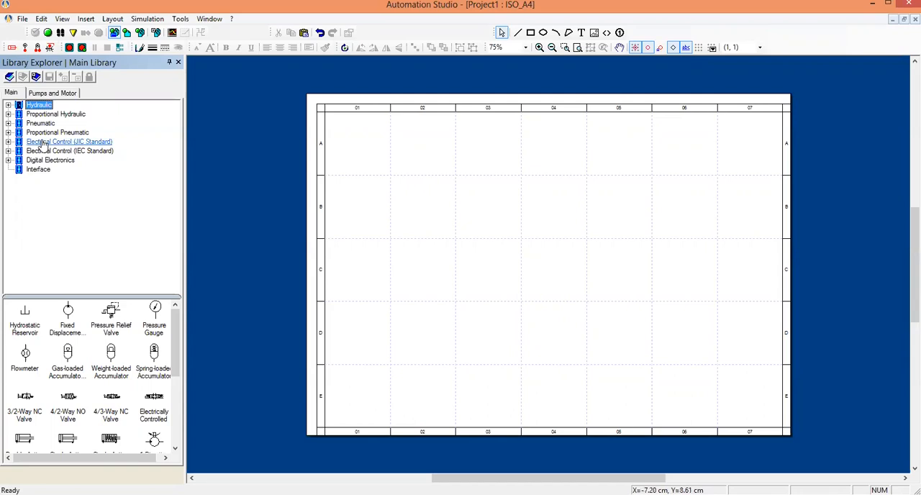
# Place a pneumatic pressure source and the first fluid conditioning unit from the Pneumatic library around zones D01 and D02.
pyautogui.click(41, 123)
pyautogui.moveTo(58, 330); pyautogui.dragTo(363, 373)
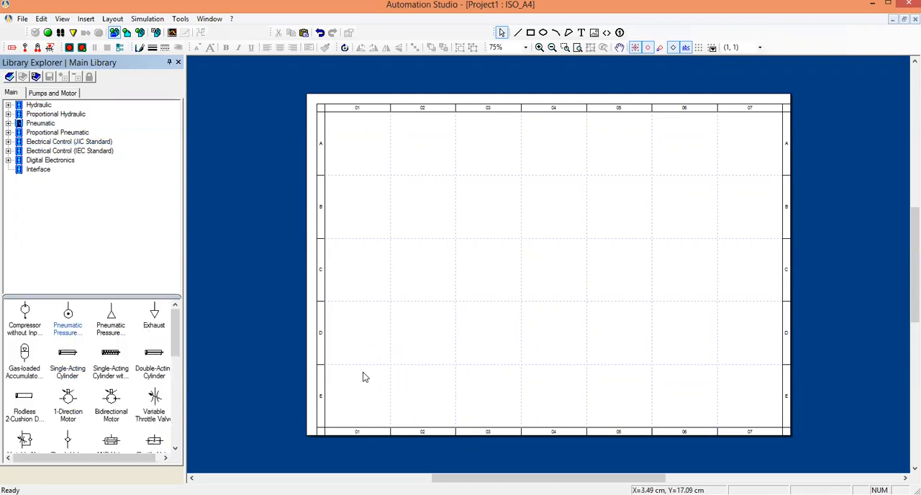
pyautogui.click(8, 124)
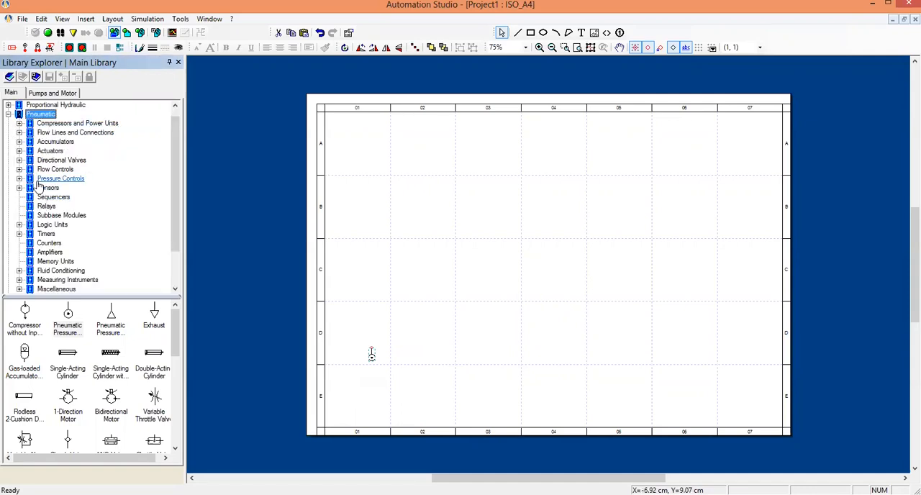
pyautogui.click(62, 271)
pyautogui.moveTo(24, 313); pyautogui.dragTo(374, 353)
# Place the first 5/2-way NC valve from the pneumatic directional valves above the conditioning unit, in zone C02.
pyautogui.click(43, 162)
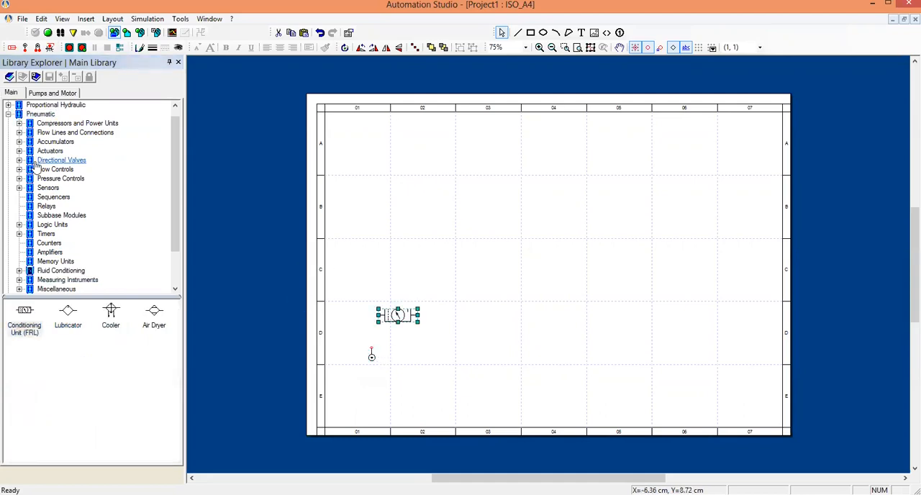
pyautogui.click(18, 159)
pyautogui.click(65, 187)
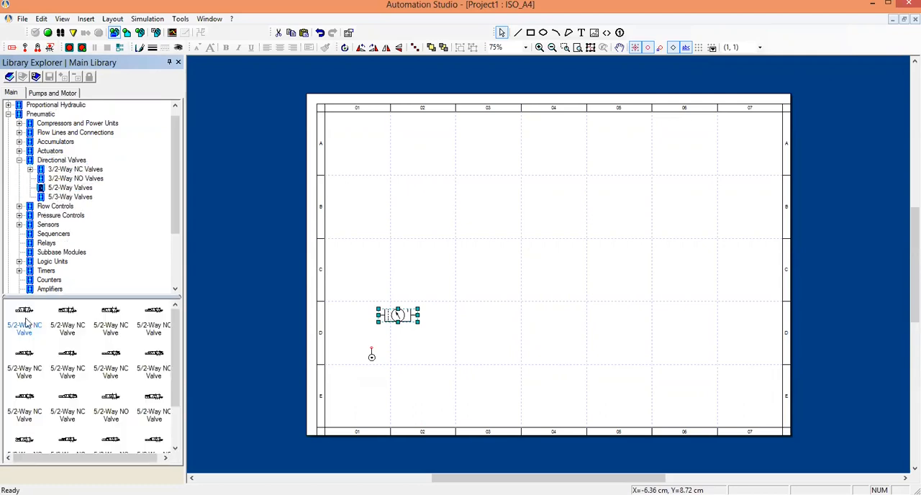
pyautogui.moveTo(222, 297); pyautogui.dragTo(446, 301)
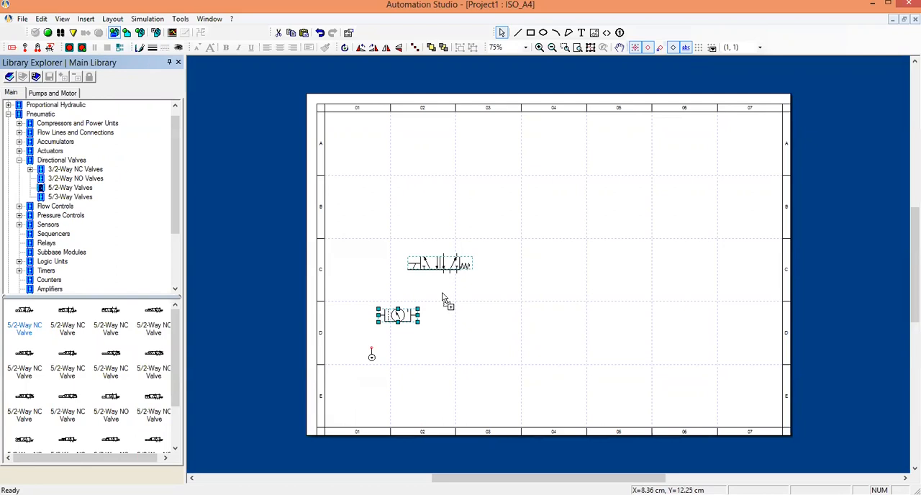
# Place two variable non-return throttle valves side by side above the 5/2-way valve.
pyautogui.click(18, 161)
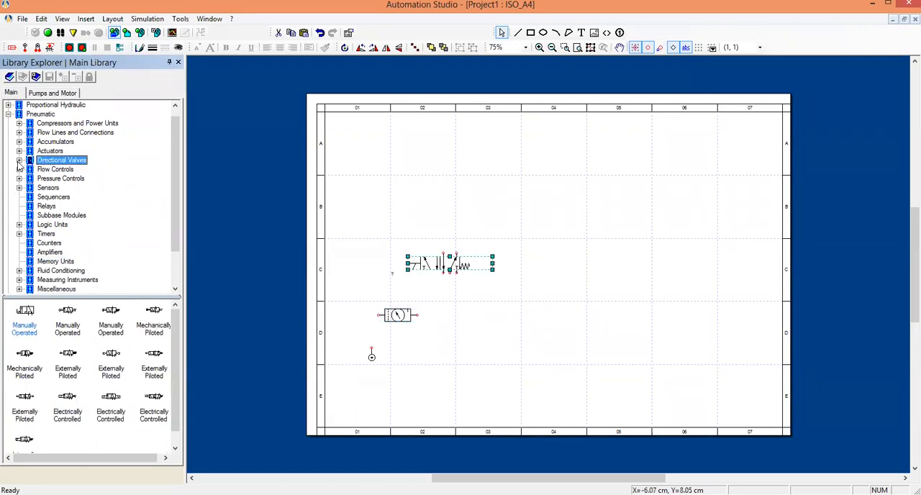
pyautogui.click(50, 170)
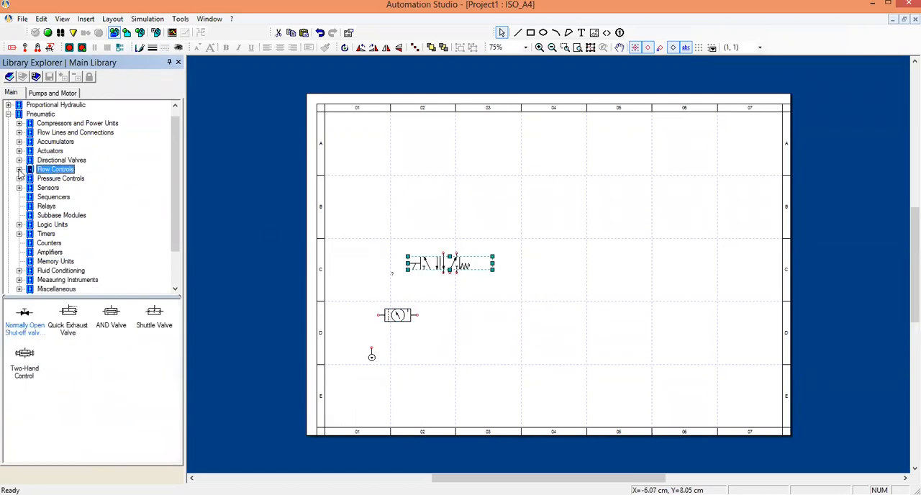
pyautogui.click(19, 170)
pyautogui.click(65, 188)
pyautogui.moveTo(64, 329); pyautogui.dragTo(434, 237)
pyautogui.moveTo(66, 333); pyautogui.dragTo(483, 249)
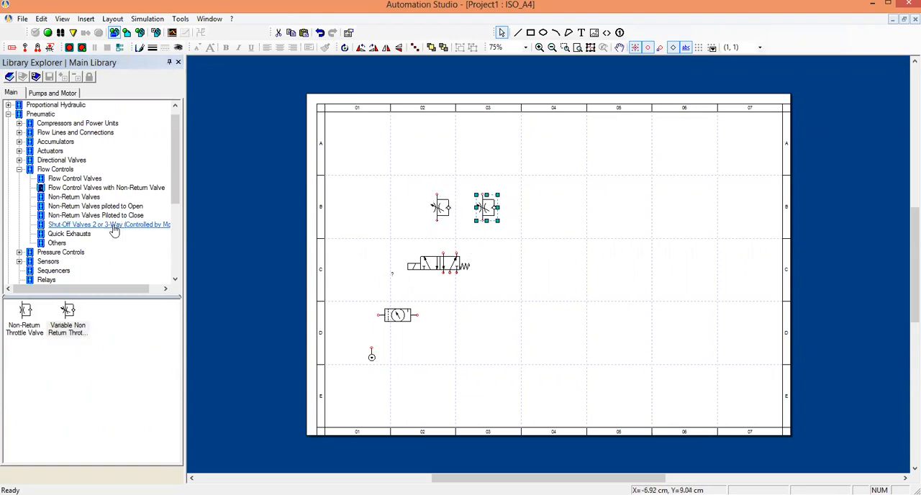
# Add a double-acting cylinder above the throttle valves and attach one throttle valve to each of its ports.
pyautogui.doubleClick(26, 169)
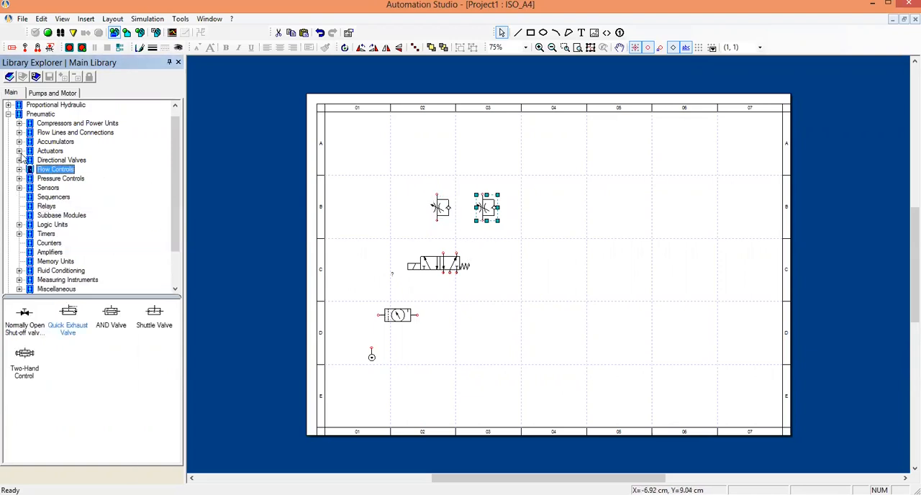
pyautogui.click(20, 151)
pyautogui.click(72, 169)
pyautogui.moveTo(30, 328); pyautogui.dragTo(442, 179)
pyautogui.click(521, 307)
pyautogui.moveTo(488, 208); pyautogui.dragTo(491, 181)
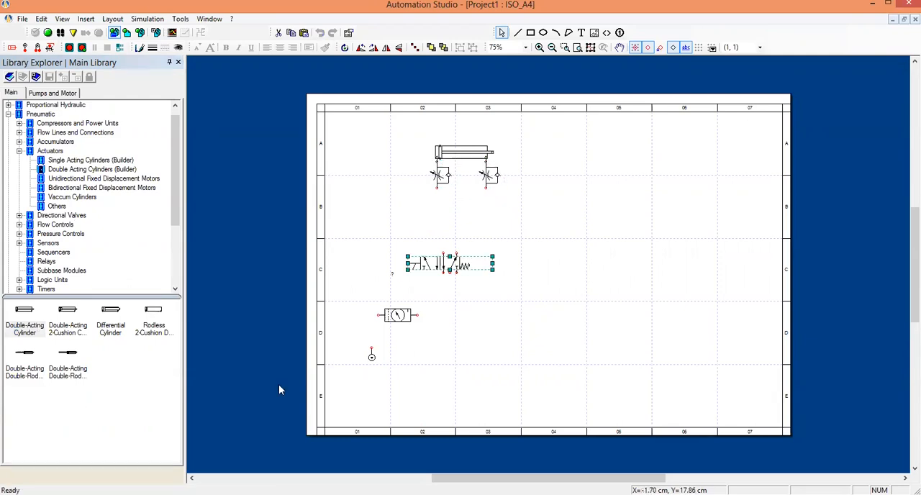
# Replace the 5/2-way valve's solenoid command with a boxed External Pneumatic Pilot.
pyautogui.click(464, 298)
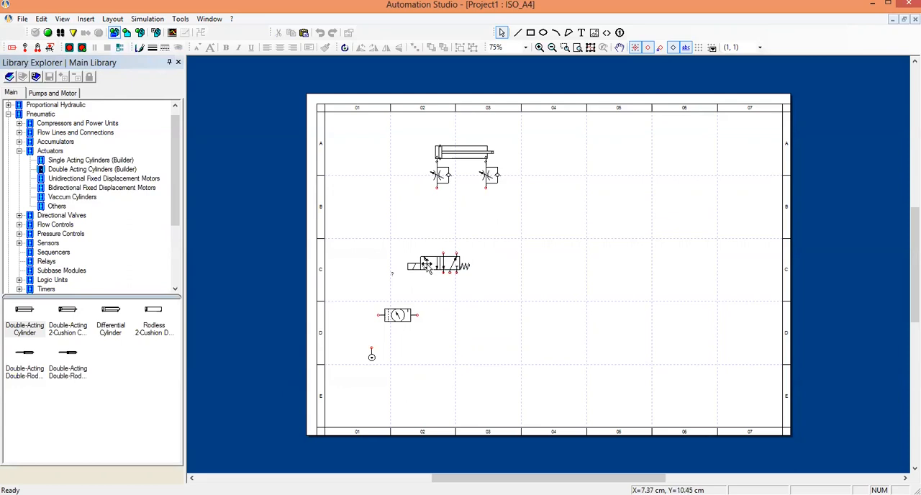
pyautogui.click(427, 265)
pyautogui.doubleClick(427, 265)
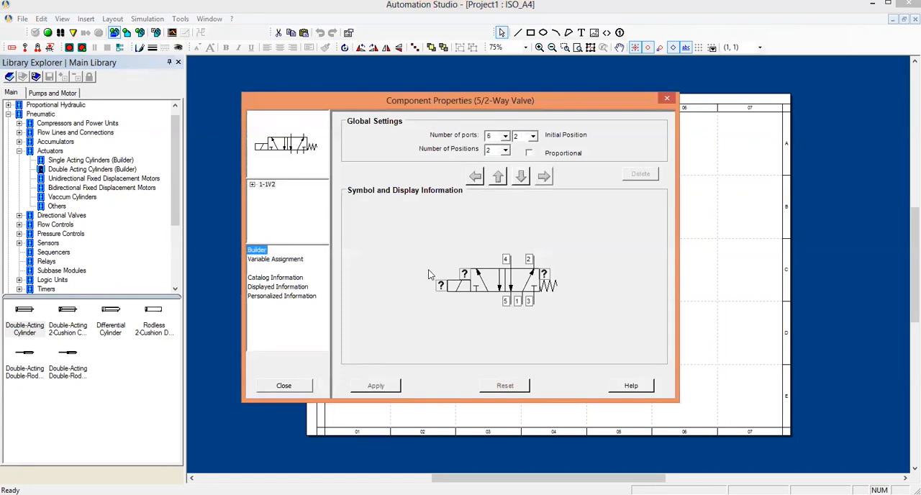
pyautogui.click(461, 286)
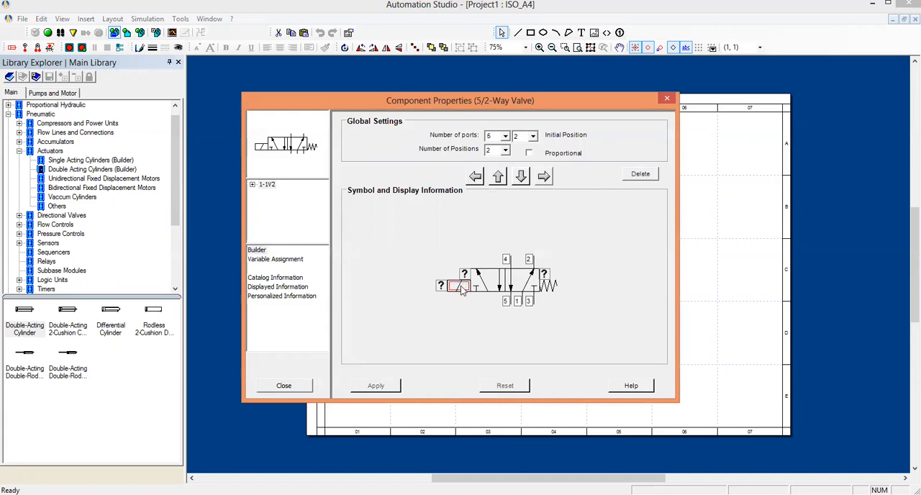
pyautogui.doubleClick(461, 287)
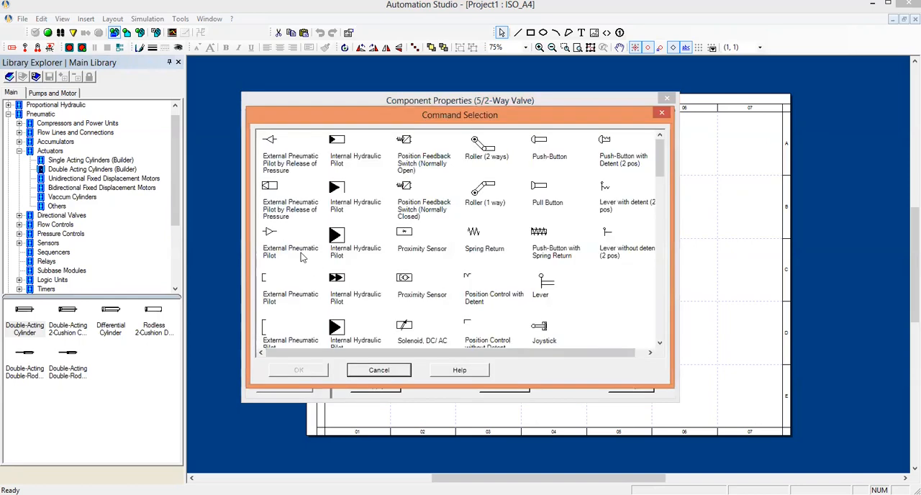
pyautogui.click(661, 200)
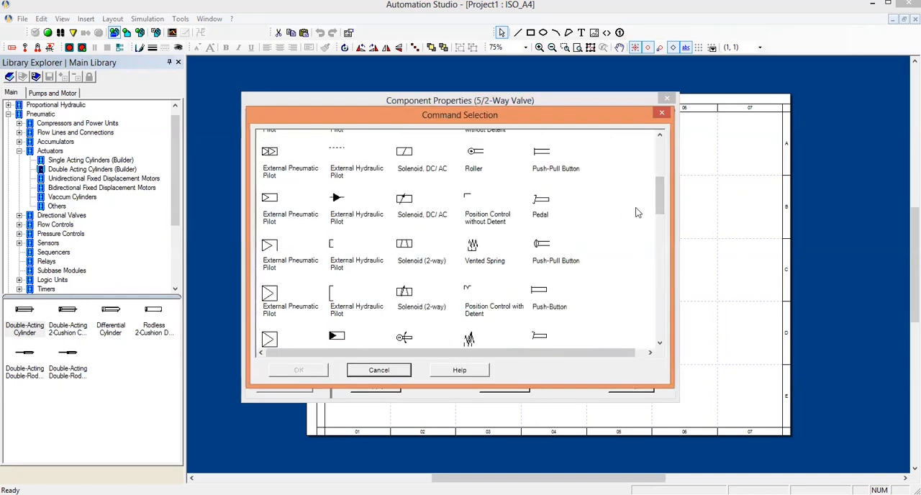
pyautogui.moveTo(657, 195)
pyautogui.mouseDown()
pyautogui.moveTo(644, 169)
pyautogui.moveTo(662, 172)
pyautogui.moveTo(662, 206)
pyautogui.mouseUp()
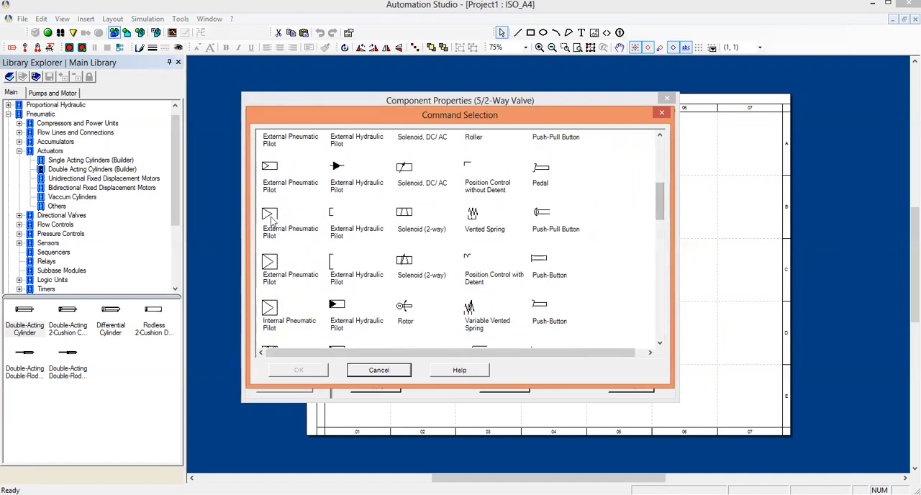
pyautogui.click(270, 168)
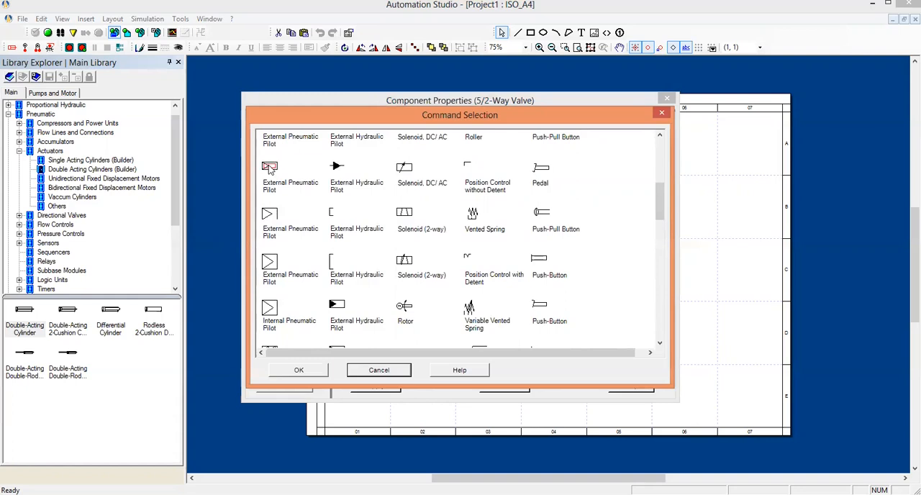
pyautogui.click(298, 370)
# Replace the 5/2-way valve's spring return with a boxed External Pneumatic Pilot and apply the valve's properties.
pyautogui.click(545, 285)
pyautogui.doubleClick(545, 285)
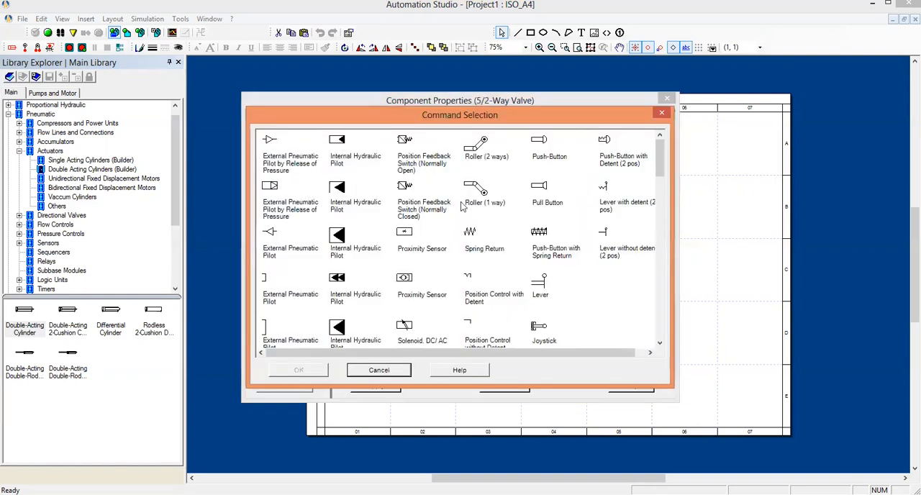
pyautogui.click(662, 207)
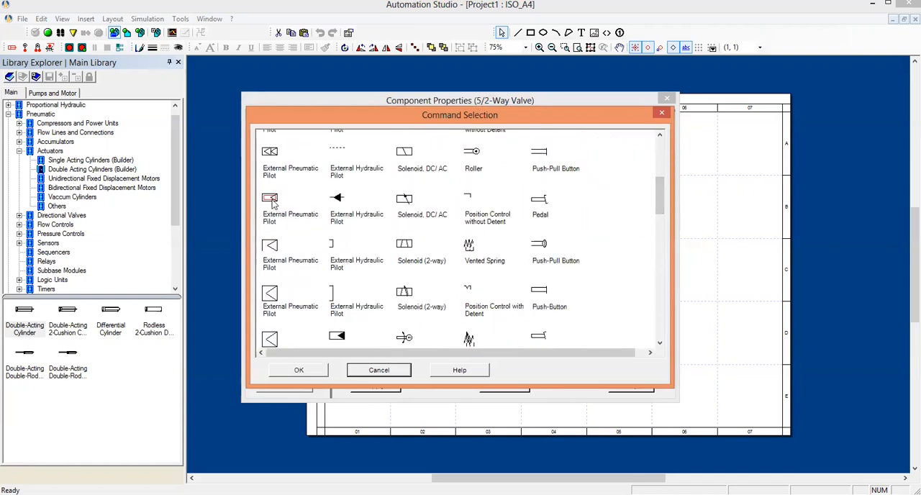
pyautogui.doubleClick(271, 203)
pyautogui.click(375, 387)
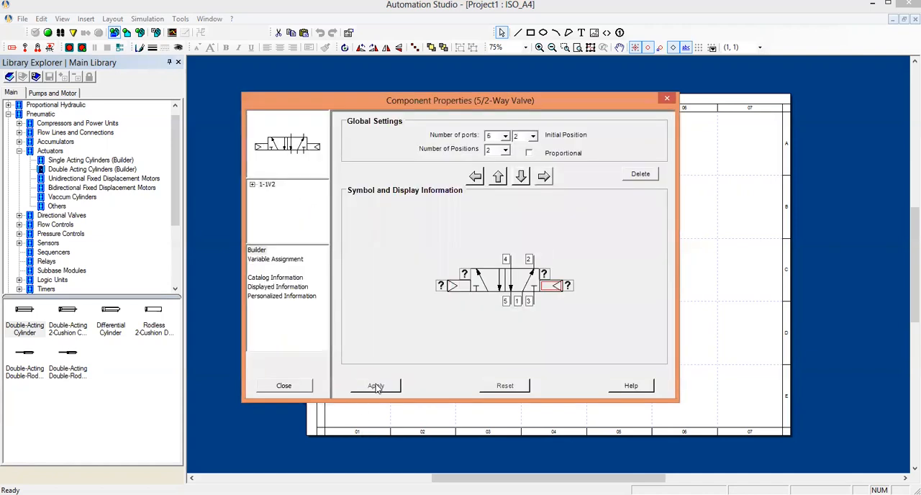
pyautogui.click(286, 386)
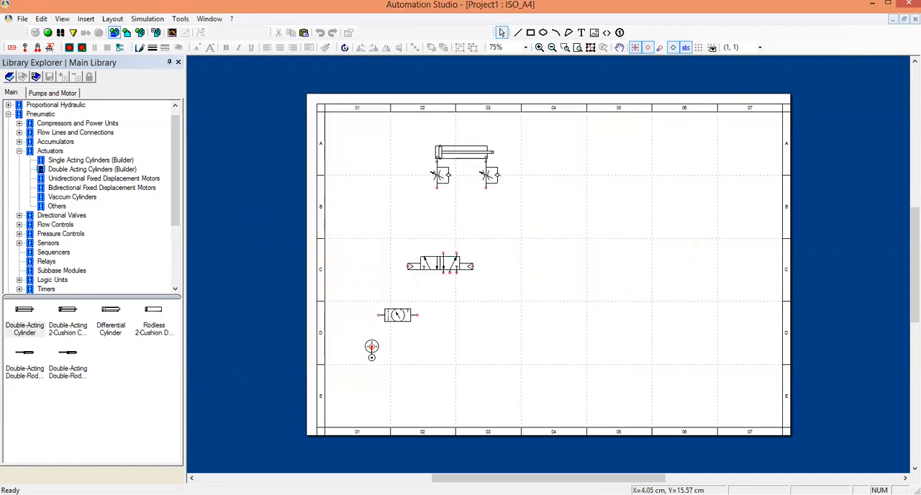
# Connect the pressure source through the conditioning unit to the 5/2-way valve's supply port, and both throttle valves to its ports 4 and 2.
pyautogui.moveTo(370, 348)
pyautogui.mouseDown()
pyautogui.moveTo(375, 315)
pyautogui.moveTo(435, 311)
pyautogui.moveTo(450, 272)
pyautogui.mouseUp()
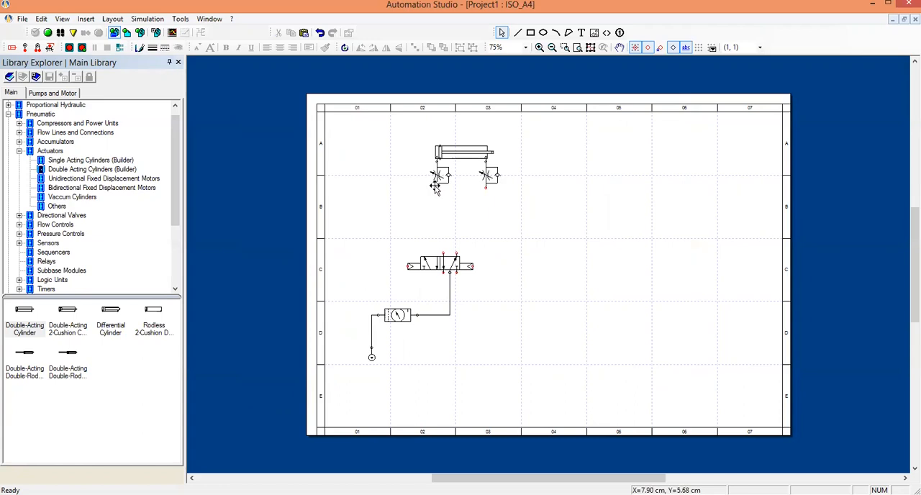
pyautogui.moveTo(436, 187)
pyautogui.mouseDown()
pyautogui.moveTo(432, 249)
pyautogui.moveTo(443, 253)
pyautogui.mouseUp()
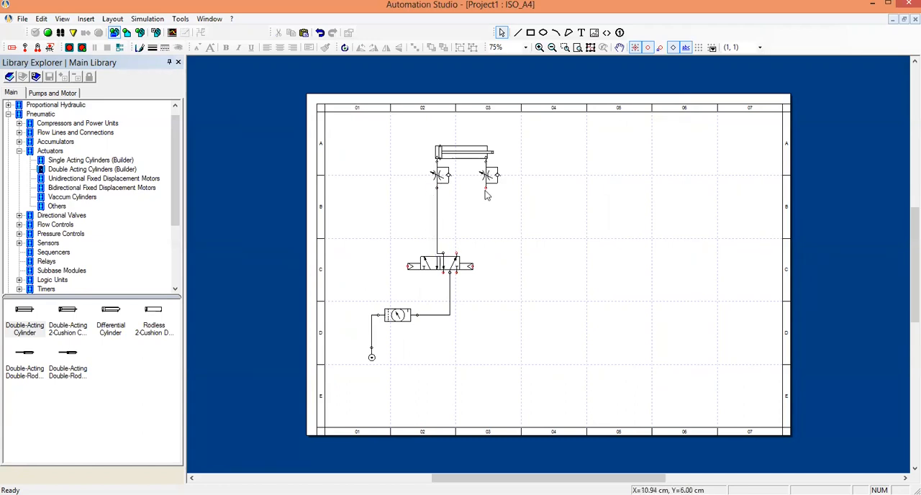
pyautogui.moveTo(486, 188)
pyautogui.mouseDown()
pyautogui.moveTo(466, 259)
pyautogui.moveTo(488, 252)
pyautogui.moveTo(456, 253)
pyautogui.mouseUp()
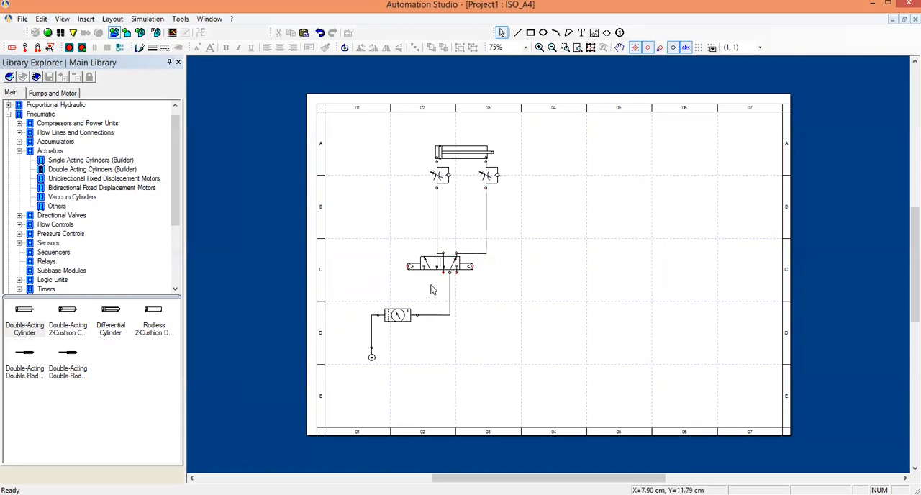
# Attach a pneumatic exhaust to each of the 5/2-way valve's two exhaust ports.
pyautogui.click(19, 151)
pyautogui.click(40, 113)
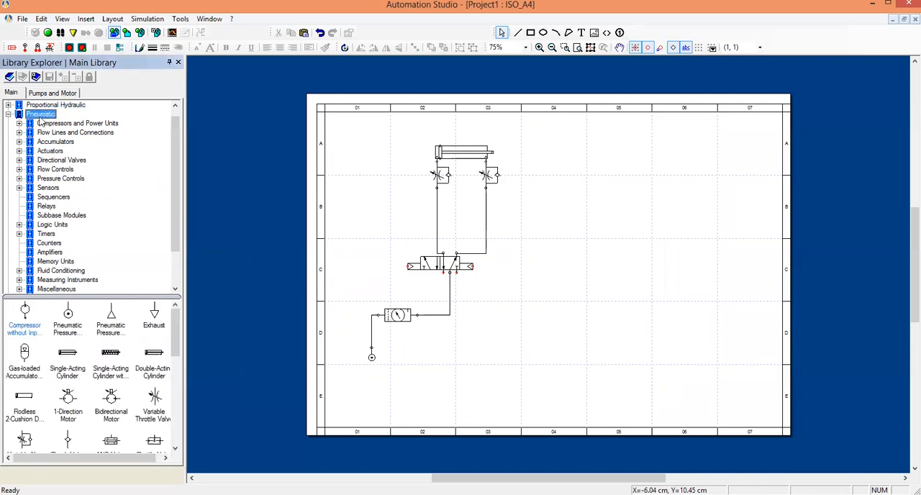
pyautogui.moveTo(154, 320); pyautogui.dragTo(444, 286)
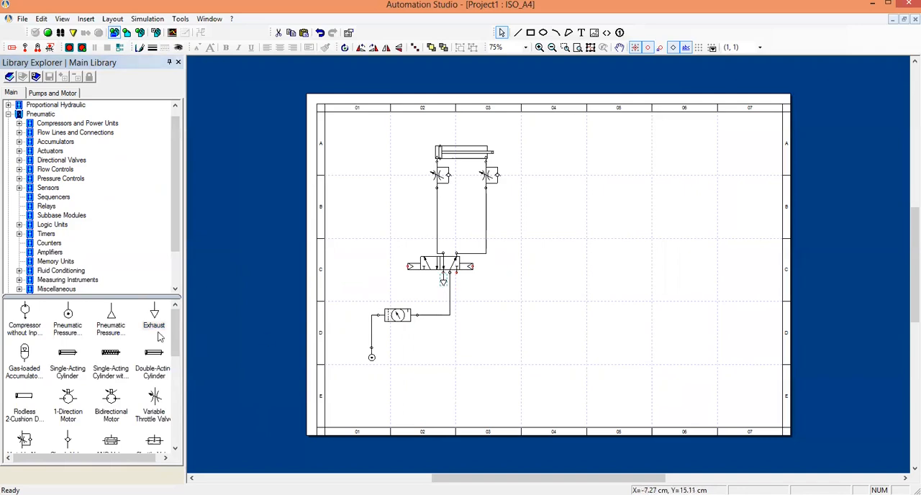
pyautogui.moveTo(154, 320); pyautogui.dragTo(464, 300)
pyautogui.click(471, 315)
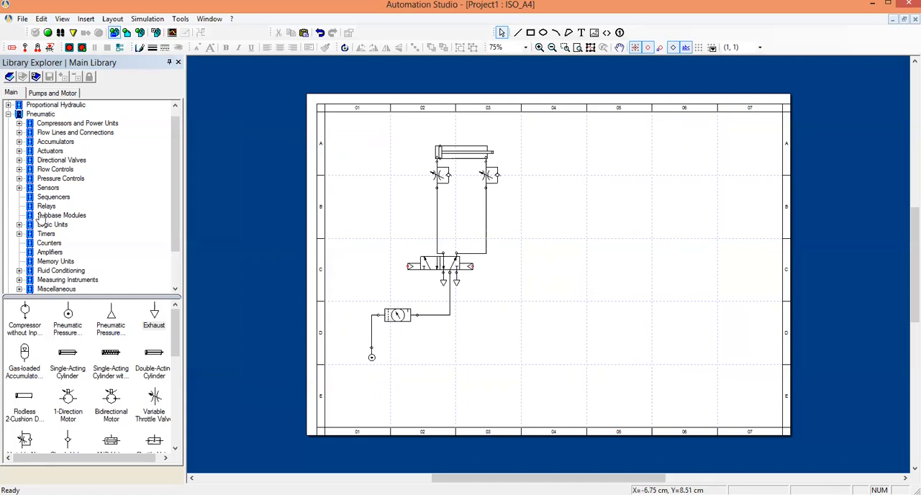
# Place the first 3/2-way NC valve from the pneumatic directional valves in zone C05.
pyautogui.click(20, 160)
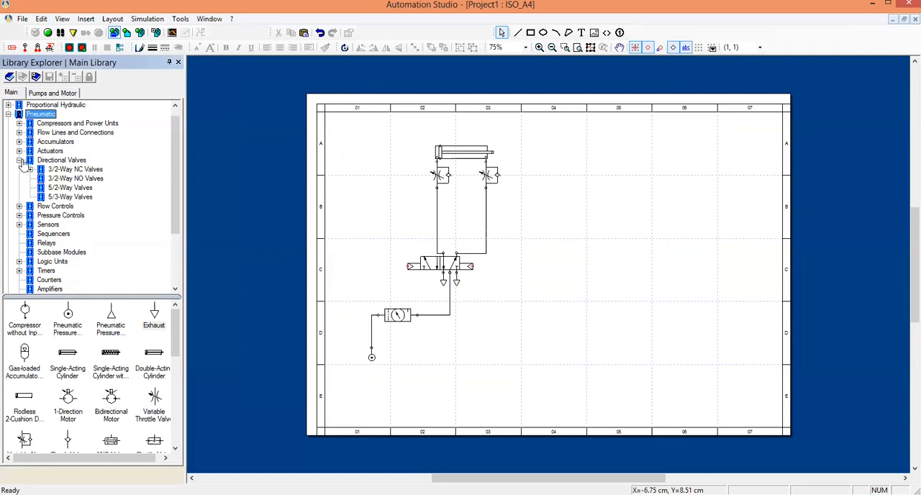
pyautogui.click(76, 169)
pyautogui.moveTo(20, 329); pyautogui.dragTo(597, 323)
pyautogui.click(632, 329)
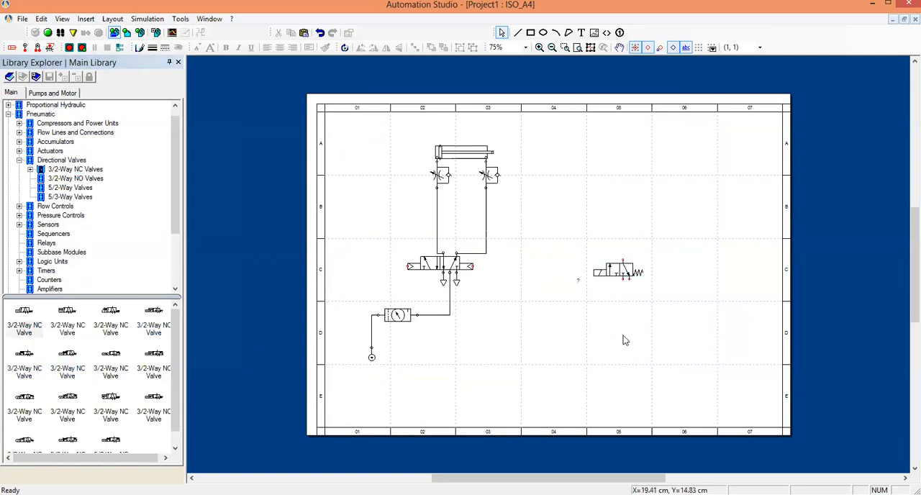
# Replace the 3/2-way NC valve's solenoid command with a Roller and apply the valve's properties.
pyautogui.click(610, 269)
pyautogui.doubleClick(610, 269)
pyautogui.click(464, 287)
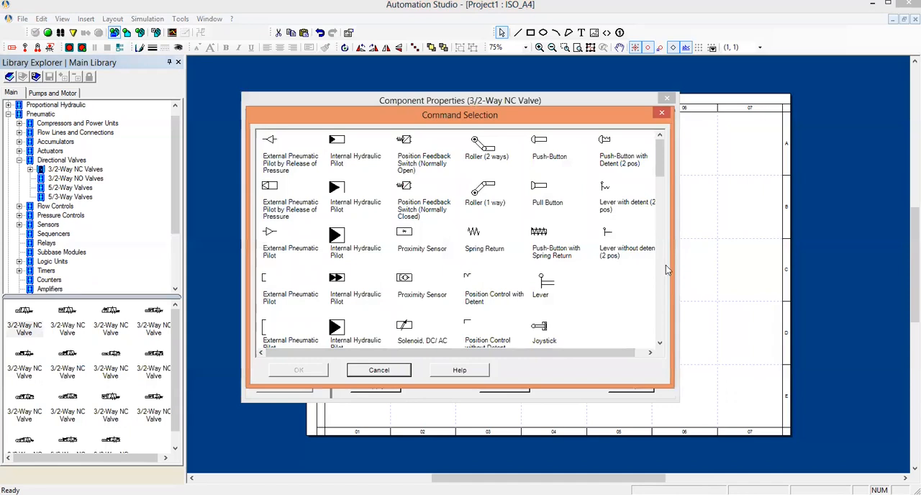
pyautogui.click(660, 186)
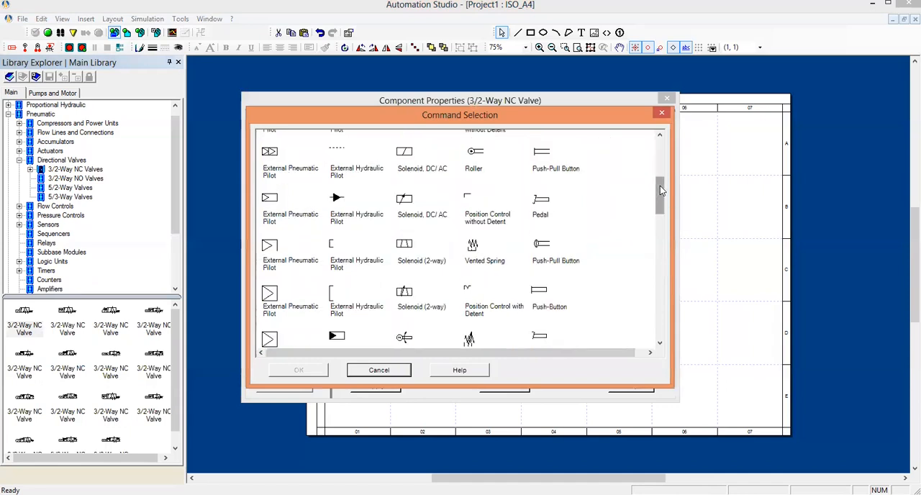
pyautogui.click(472, 153)
pyautogui.doubleClick(473, 154)
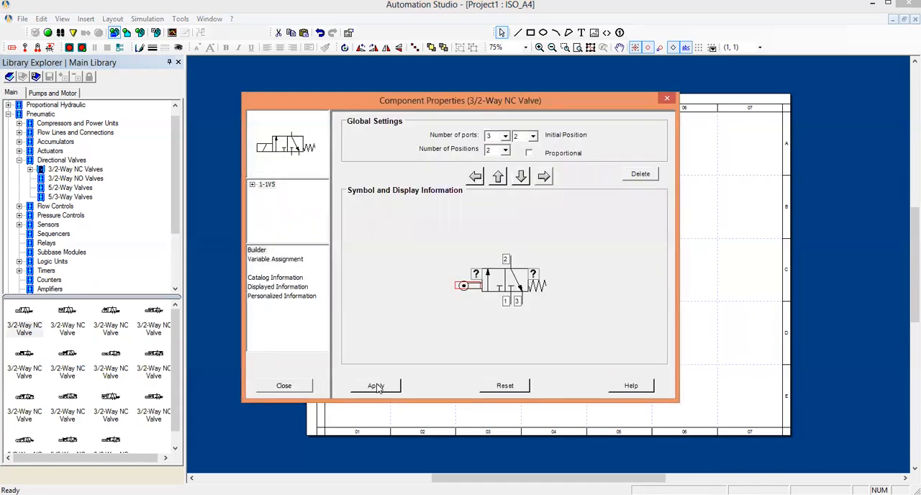
pyautogui.click(376, 386)
pyautogui.click(283, 386)
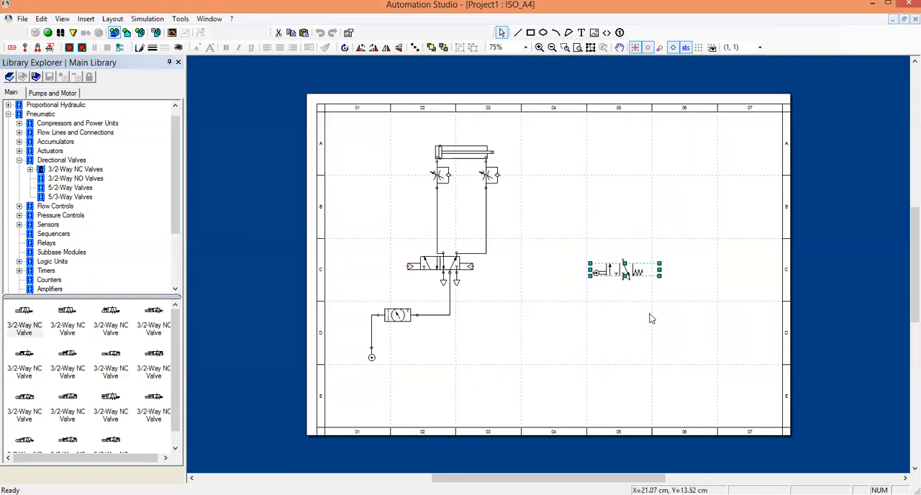
# Rotate the roller-operated 3/2-way valve to the right so its roller points upward.
pyautogui.click(612, 272)
pyautogui.click(373, 48)
pyautogui.click(574, 357)
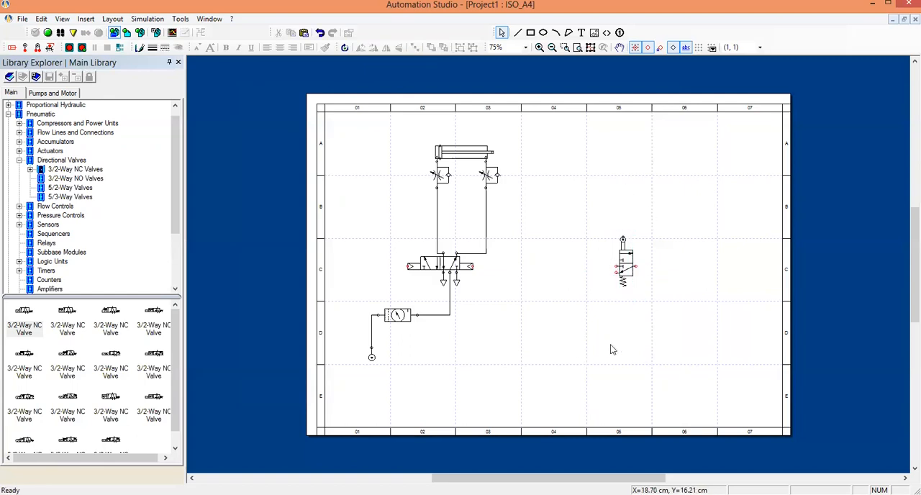
# Move the roller-operated 3/2-way valve to zone C06 and place a pasted copy of it in column 04.
pyautogui.click(621, 265)
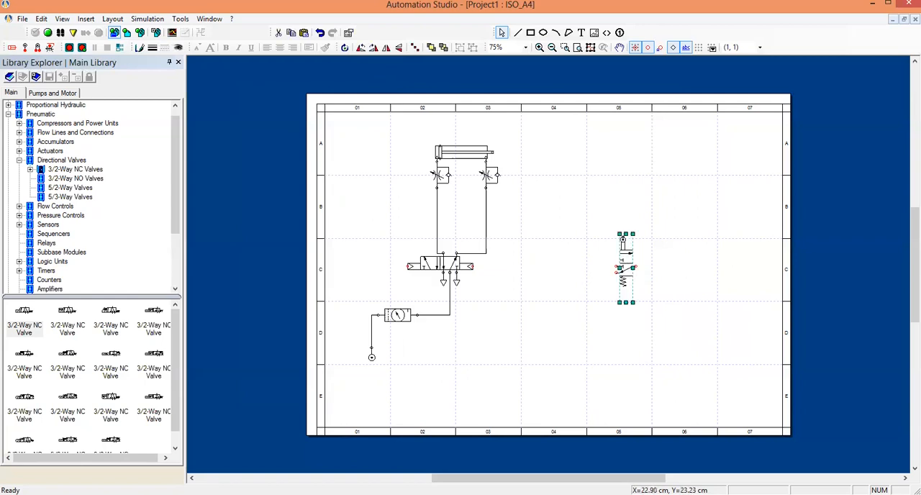
pyautogui.click(578, 304)
pyautogui.moveTo(625, 265); pyautogui.dragTo(678, 264)
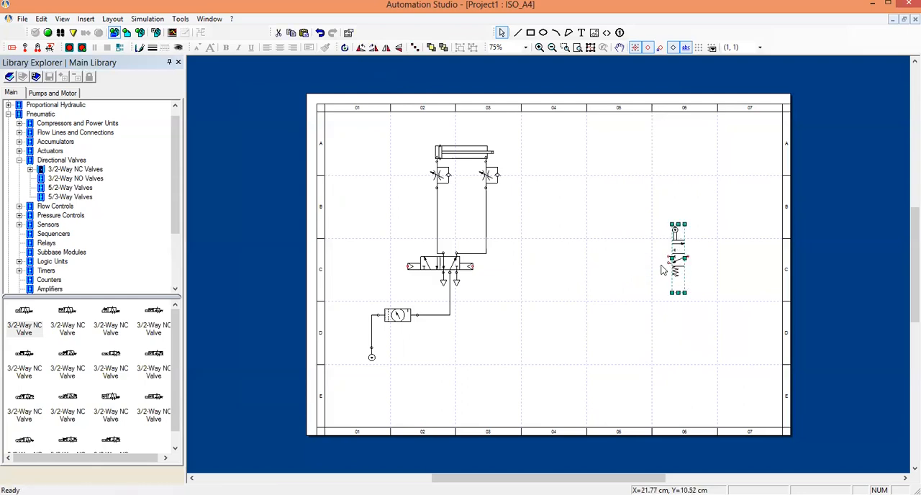
pyautogui.hotkey('ctrl', 'v')
pyautogui.moveTo(626, 273); pyautogui.dragTo(564, 253)
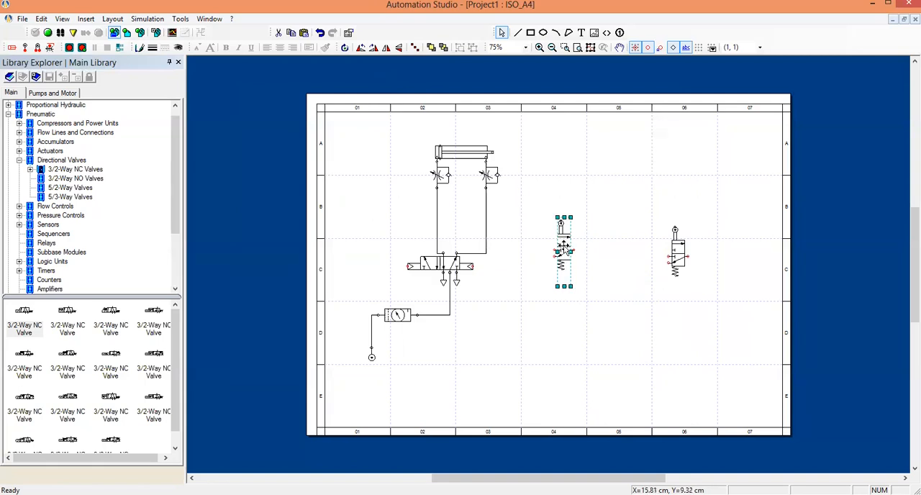
# Shift the rod-side throttle valve left and attach the copied valve's roller to the tip of the retracted cylinder rod.
pyautogui.scroll(3, 557, 248)
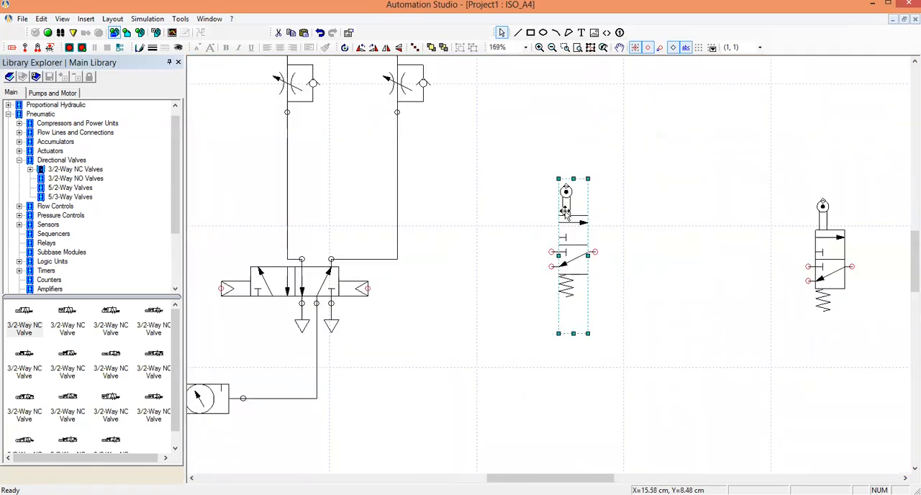
pyautogui.scroll(1, 568, 196)
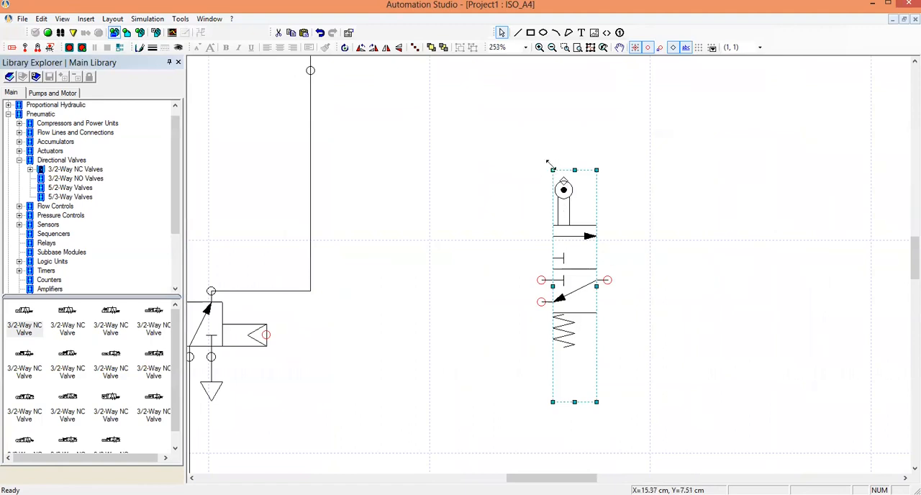
pyautogui.click(514, 211)
pyautogui.scroll(4, 380, 261)
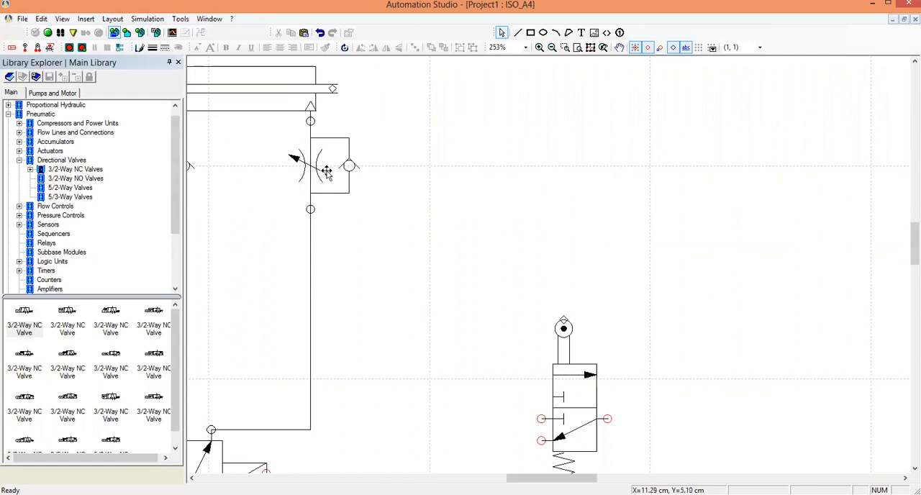
pyautogui.moveTo(326, 172); pyautogui.dragTo(239, 181)
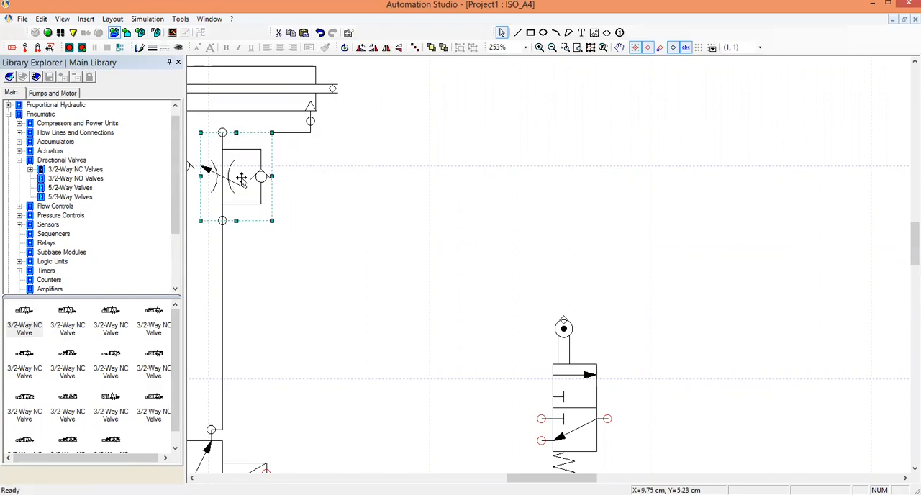
pyautogui.click(333, 219)
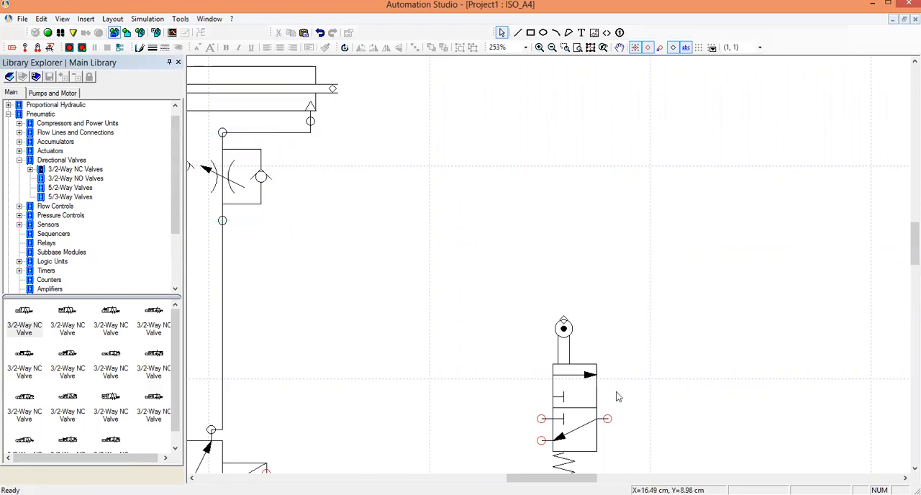
pyautogui.moveTo(588, 411); pyautogui.dragTo(351, 189)
pyautogui.click(413, 168)
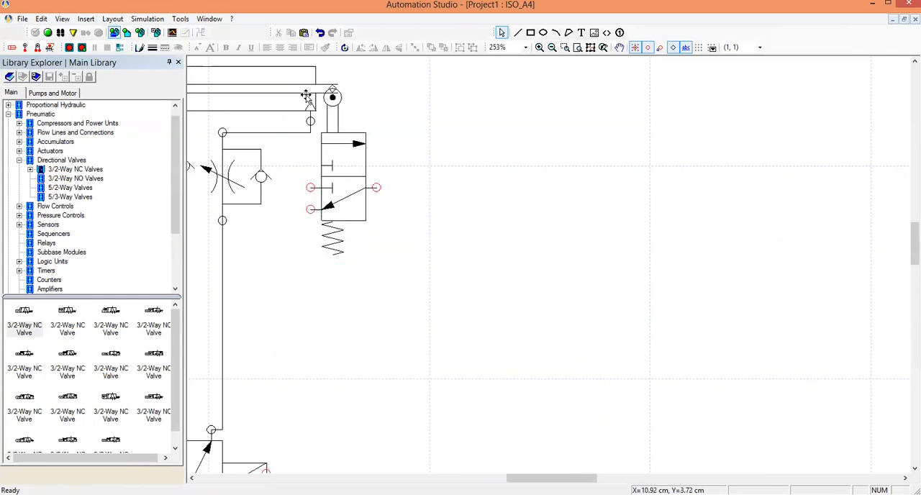
# Set the double-acting cylinder's extension to 100 % in its technical data and apply it.
pyautogui.scroll(-1, 306, 96)
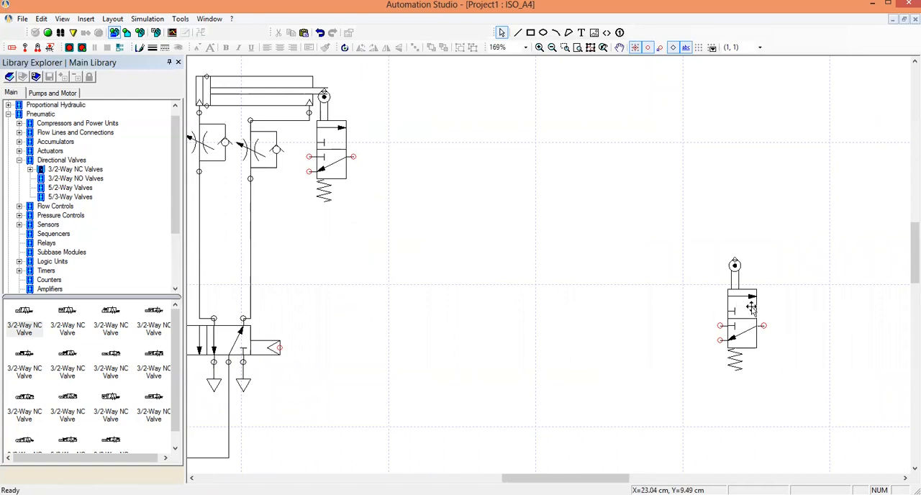
pyautogui.doubleClick(280, 96)
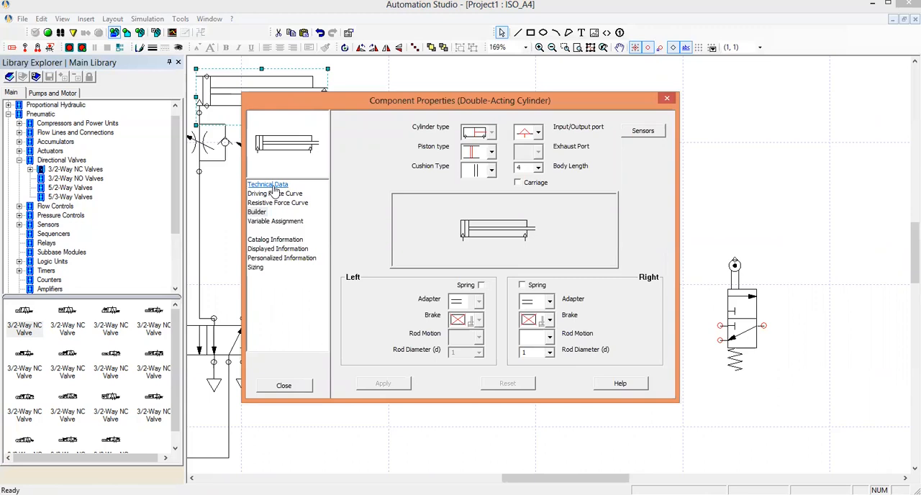
pyautogui.click(272, 186)
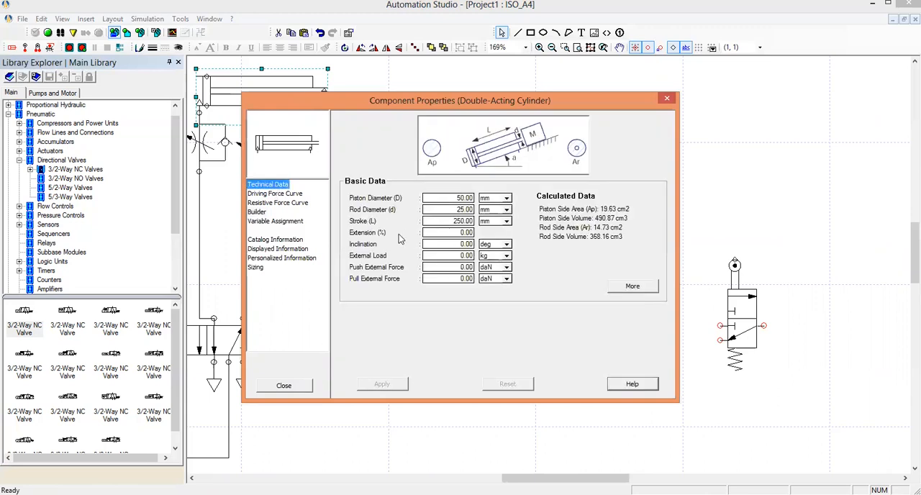
pyautogui.click(440, 231)
pyautogui.write('1')
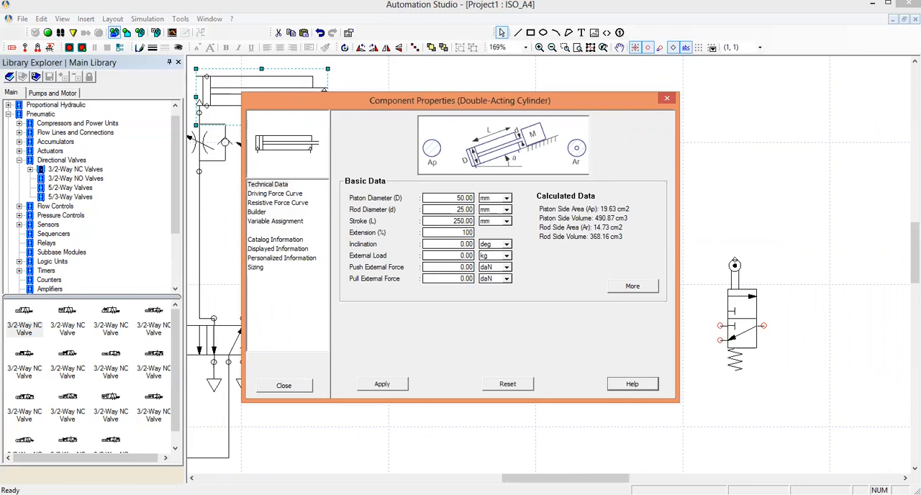
pyautogui.click(382, 383)
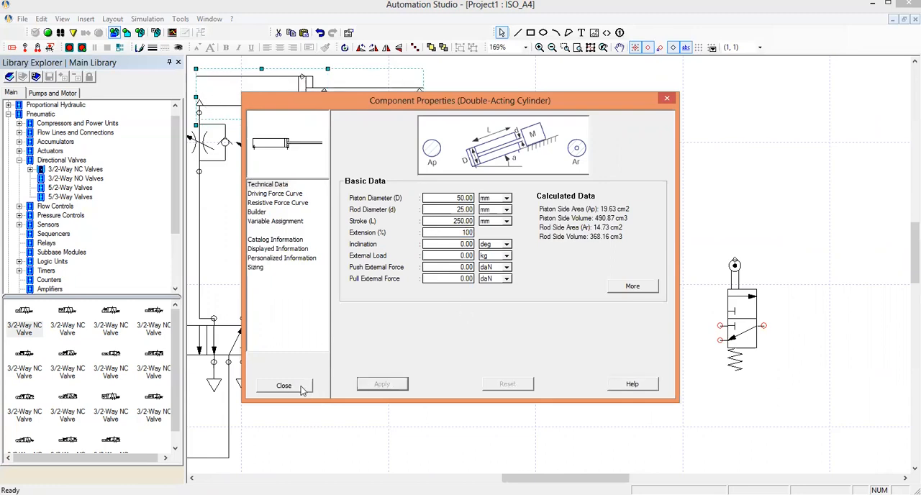
pyautogui.click(295, 386)
pyautogui.click(446, 199)
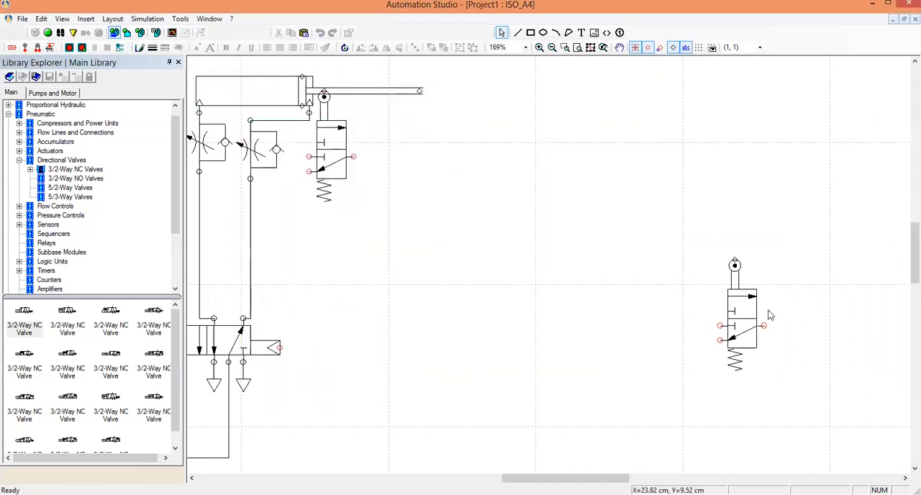
# Attach the other 3/2-way valve's roller to the tip of the fully extended cylinder rod.
pyautogui.moveTo(740, 325); pyautogui.dragTo(422, 158)
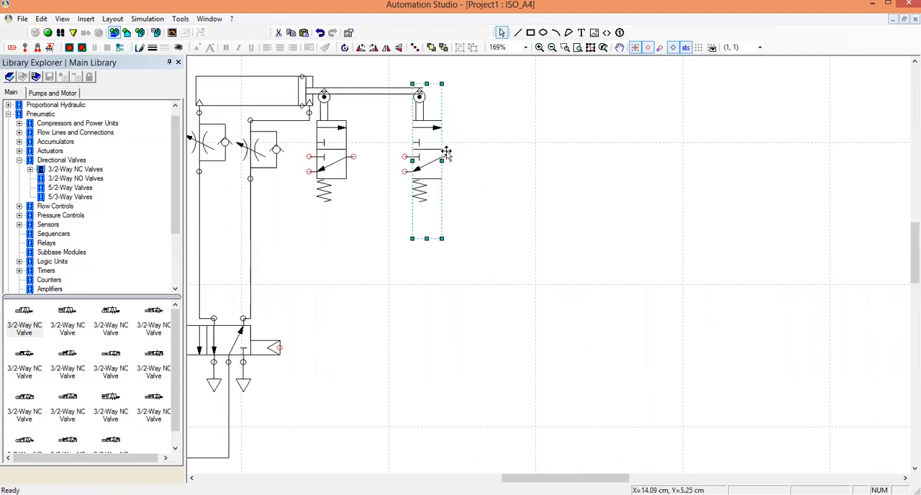
pyautogui.click(495, 145)
# Set the double-acting cylinder's extension back to 0 % and apply it.
pyautogui.doubleClick(230, 97)
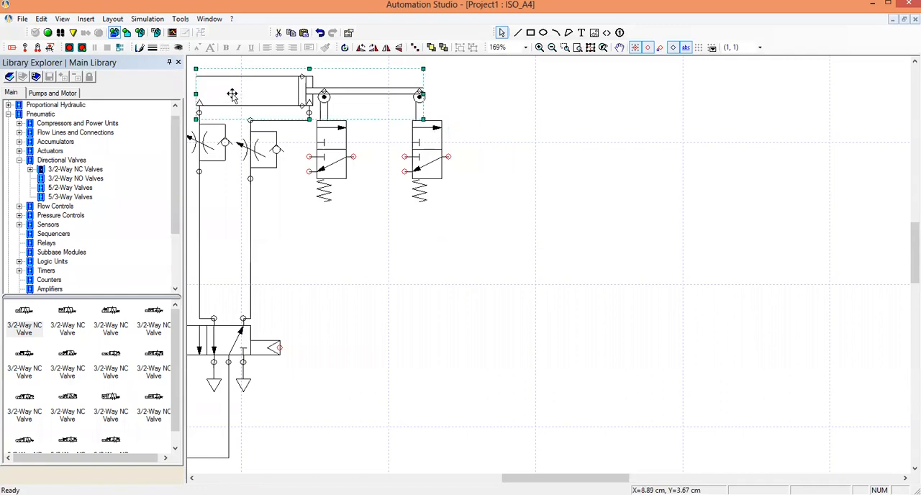
pyautogui.doubleClick(459, 232)
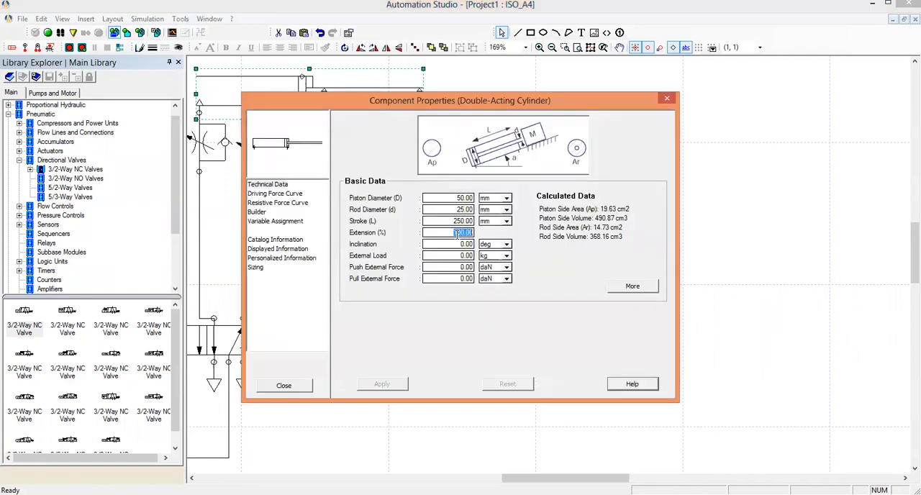
pyautogui.write('0')
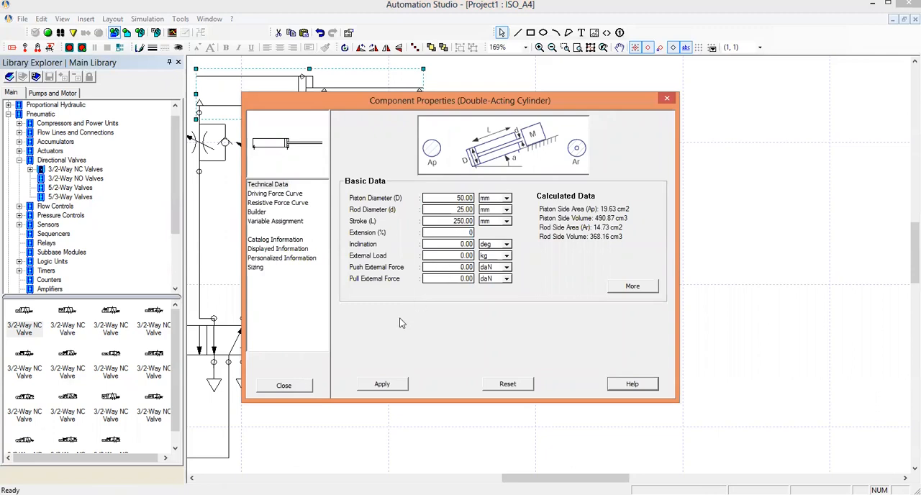
pyautogui.click(381, 385)
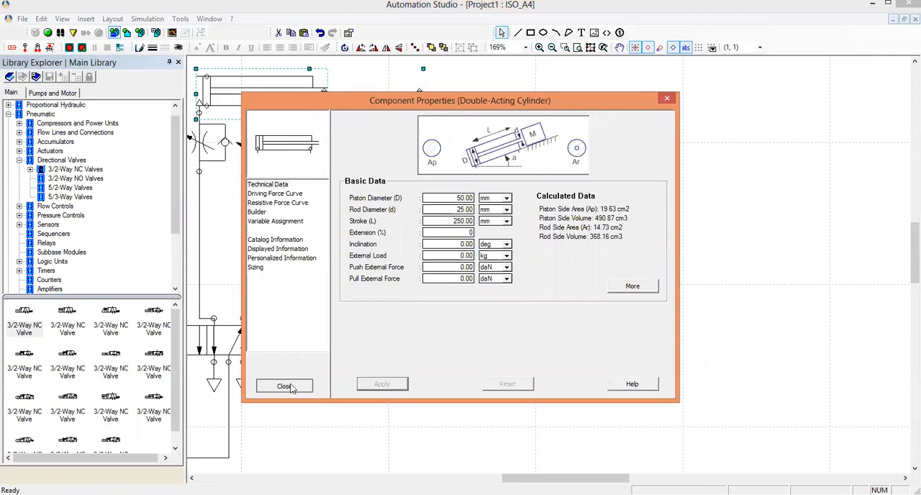
pyautogui.click(284, 386)
pyautogui.scroll(-2, 539, 329)
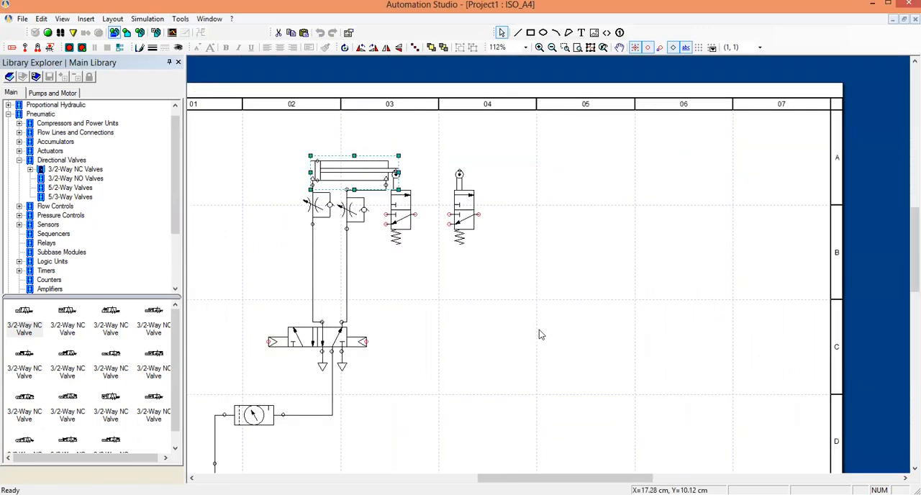
pyautogui.scroll(-1, 452, 353)
pyautogui.click(442, 343)
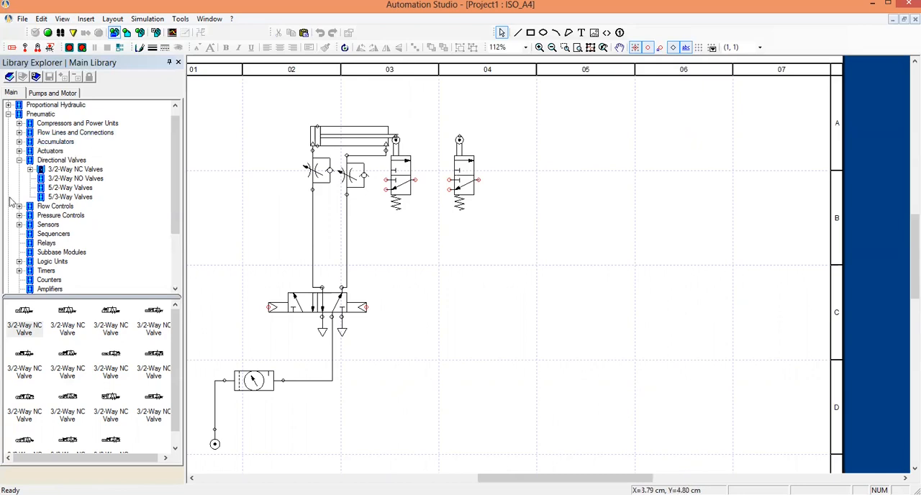
# Add a pneumatic pressure source for each roller-operated 3/2-way valve and connect it to the valve's upper-left supply port.
pyautogui.click(19, 160)
pyautogui.click(40, 114)
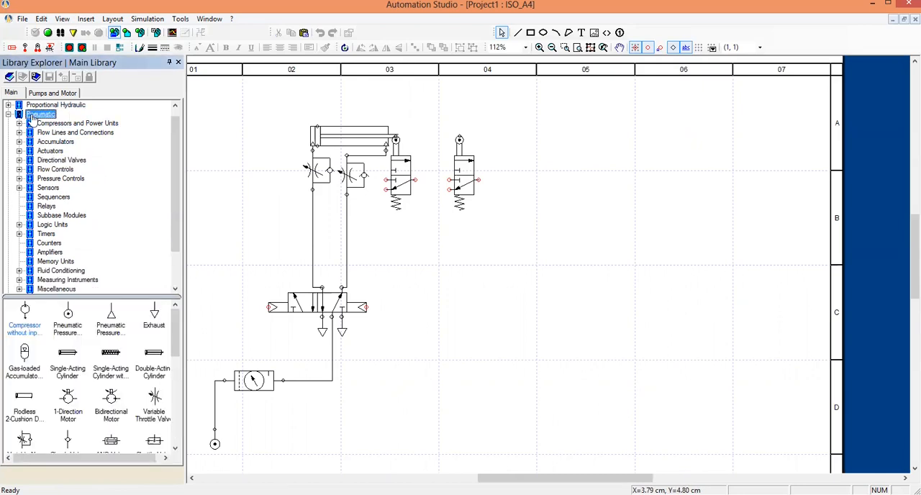
pyautogui.moveTo(67, 331); pyautogui.dragTo(363, 232)
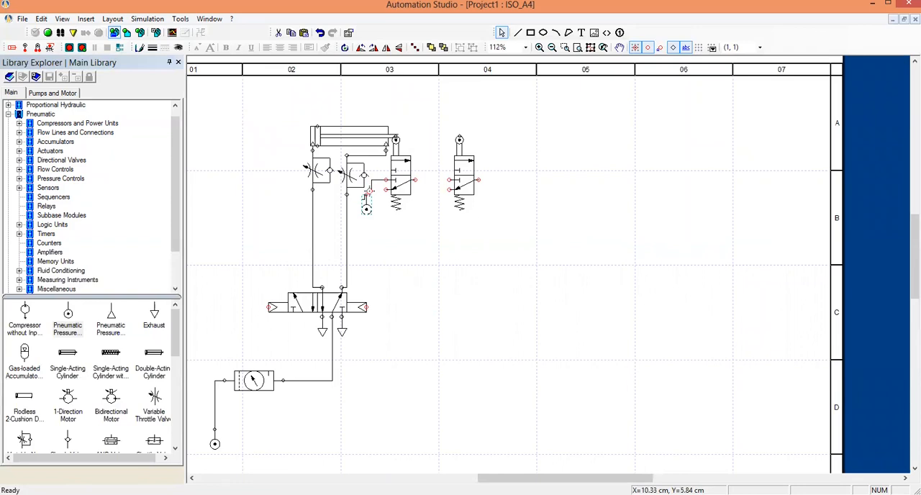
pyautogui.click(366, 195)
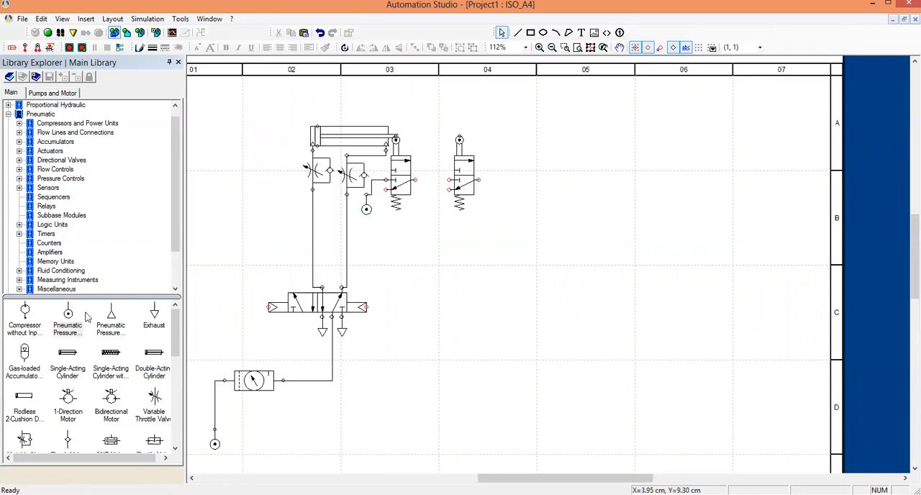
pyautogui.moveTo(68, 329); pyautogui.dragTo(440, 213)
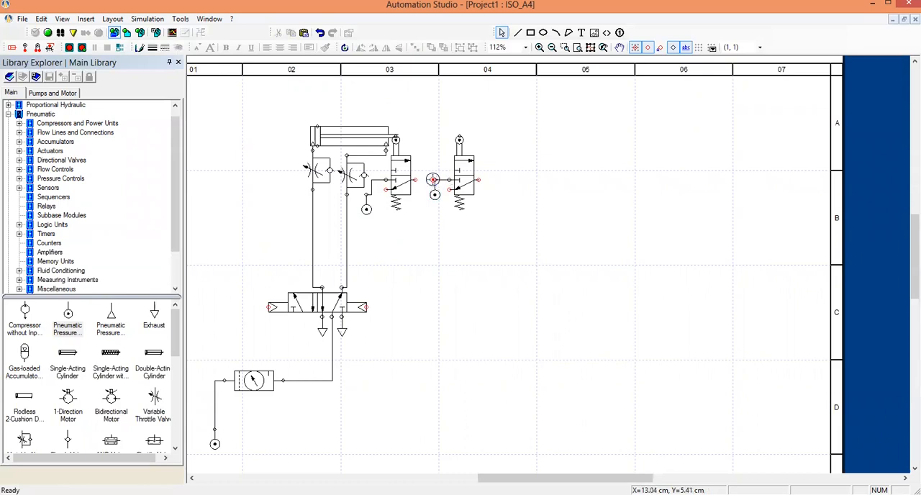
# Attach a pneumatic exhaust to the exhaust port of each roller-operated 3/2-way valve.
pyautogui.moveTo(158, 317); pyautogui.dragTo(388, 199)
pyautogui.moveTo(154, 316); pyautogui.dragTo(441, 203)
pyautogui.click(410, 265)
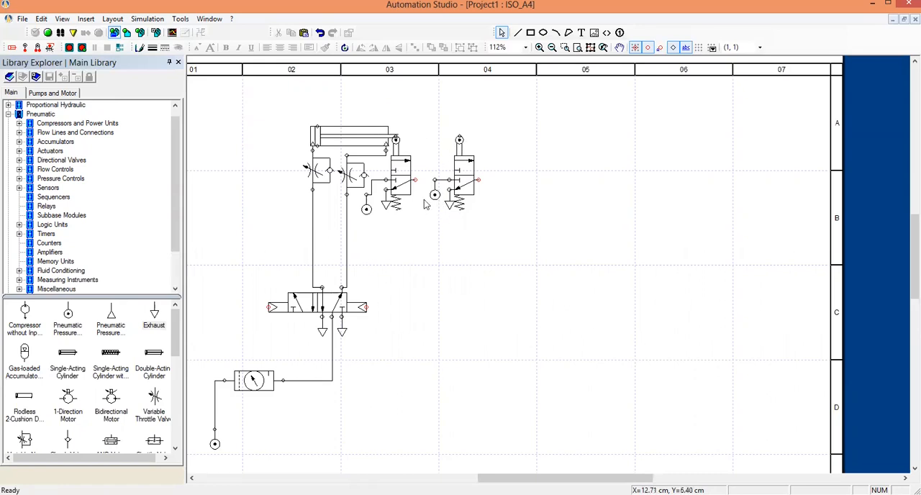
# Connect the first roller valve's output port to the 5/2-way valve's left pilot port, routing the line above the cylinder.
pyautogui.click(415, 178)
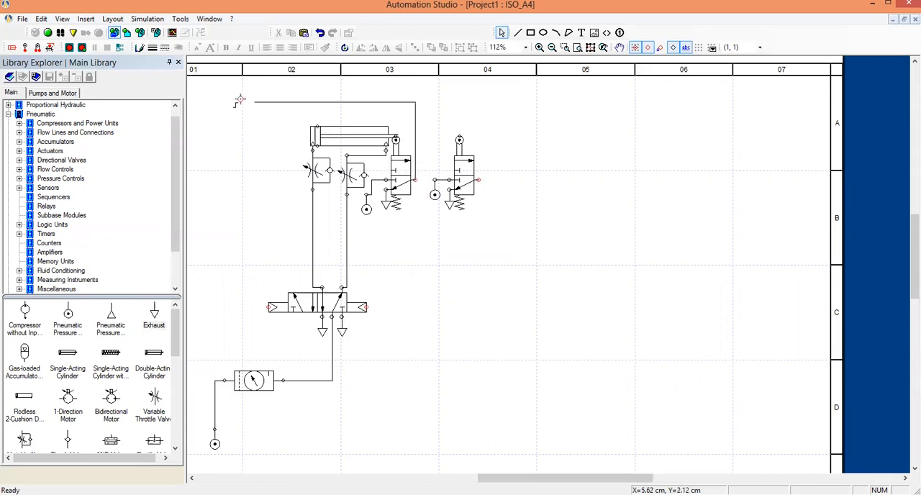
pyautogui.click(220, 97)
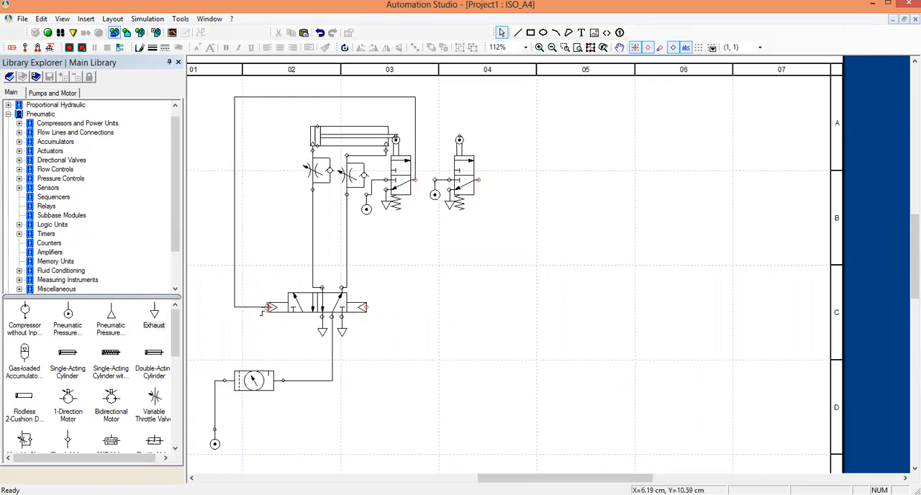
pyautogui.click(267, 307)
# Connect the second roller valve's output port to the 5/2-way valve's right pilot port with a line around the right side.
pyautogui.click(478, 179)
pyautogui.click(518, 306)
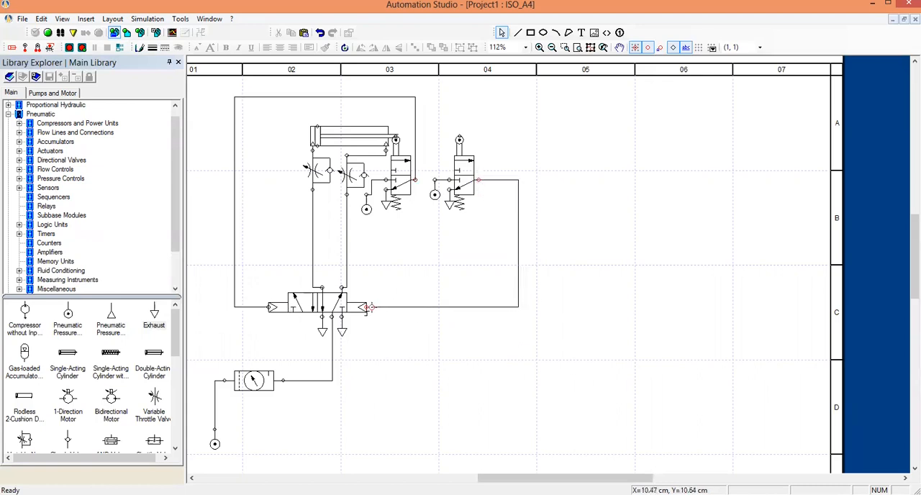
pyautogui.click(366, 306)
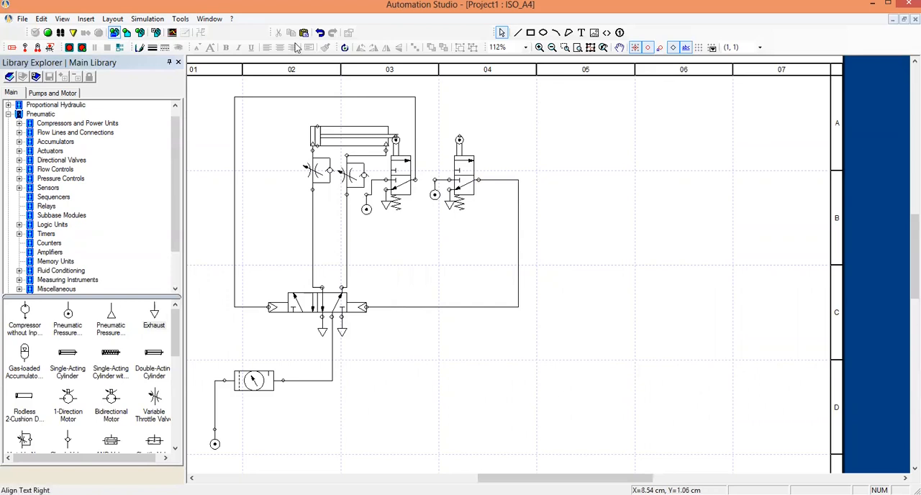
# Simulate the circuit to check the cylinder's extend and retract cycle, and stop the simulation.
pyautogui.click(47, 33)
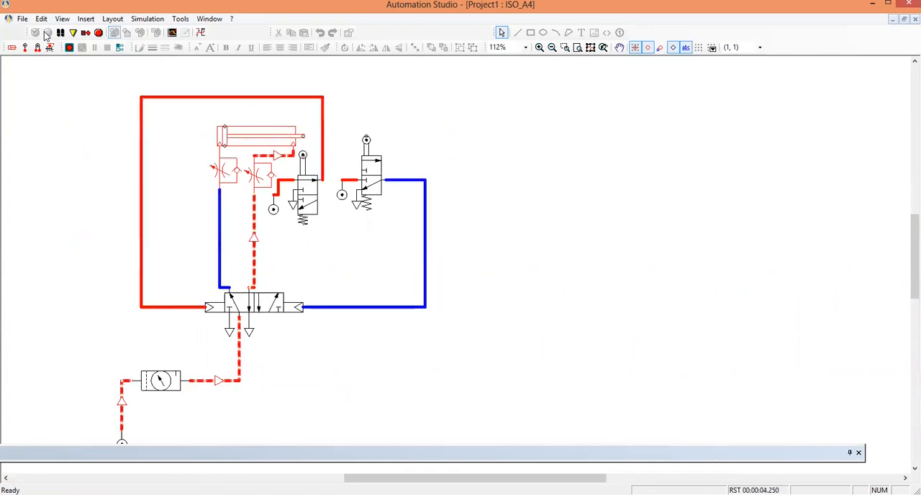
pyautogui.click(99, 33)
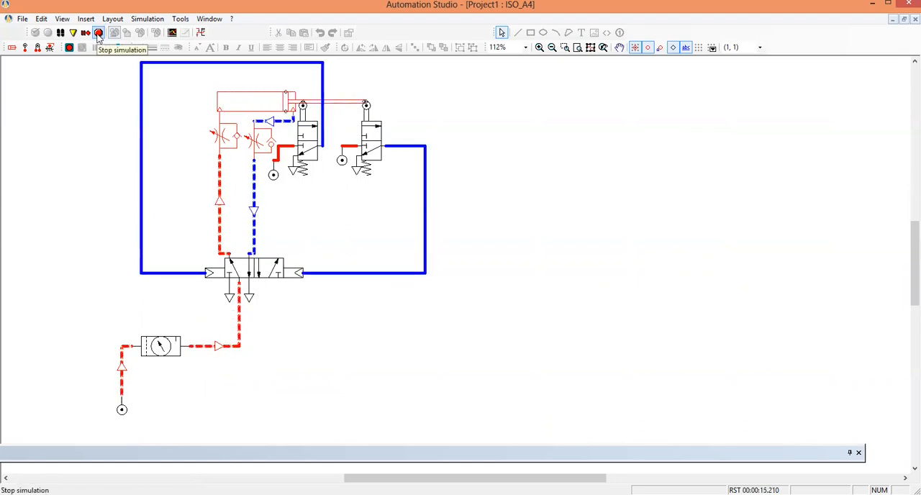
pyautogui.click(99, 34)
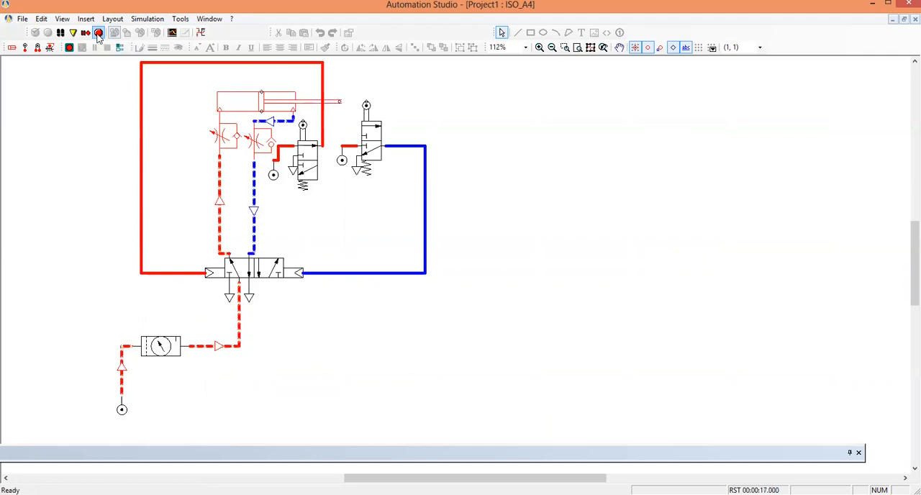